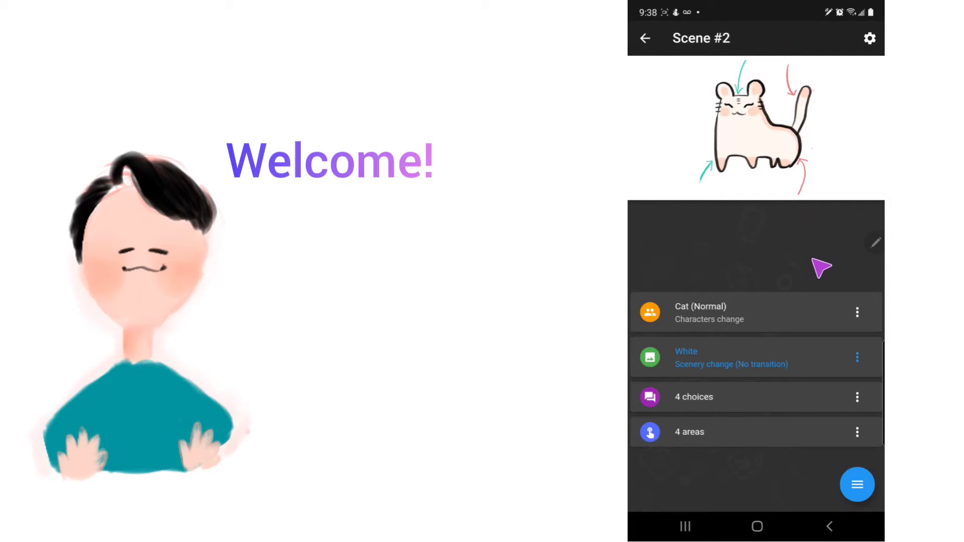
# Step: Show Scene #2's addable actions, turned to the page with Add interactive areas
pyautogui.click(859, 482)
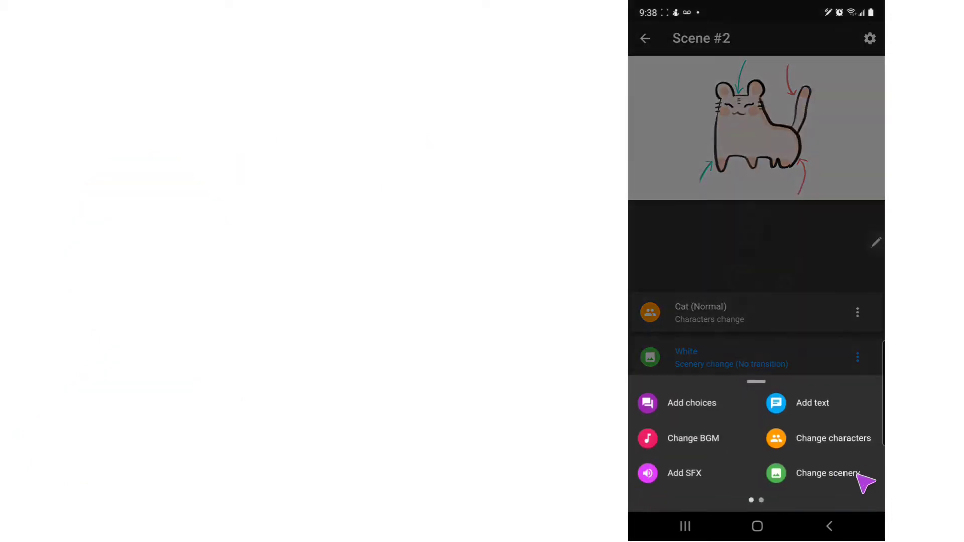
pyautogui.moveTo(860, 482); pyautogui.dragTo(692, 460)
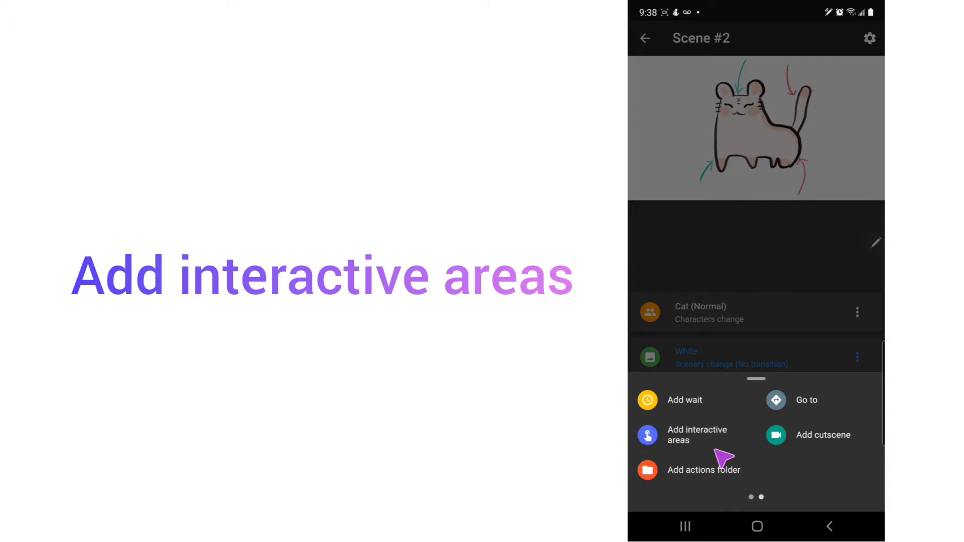
# Step: Return the action sheet to page 1 and preview Scene #1 at its Cat (Normal) step
pyautogui.moveTo(703, 443); pyautogui.dragTo(871, 431)
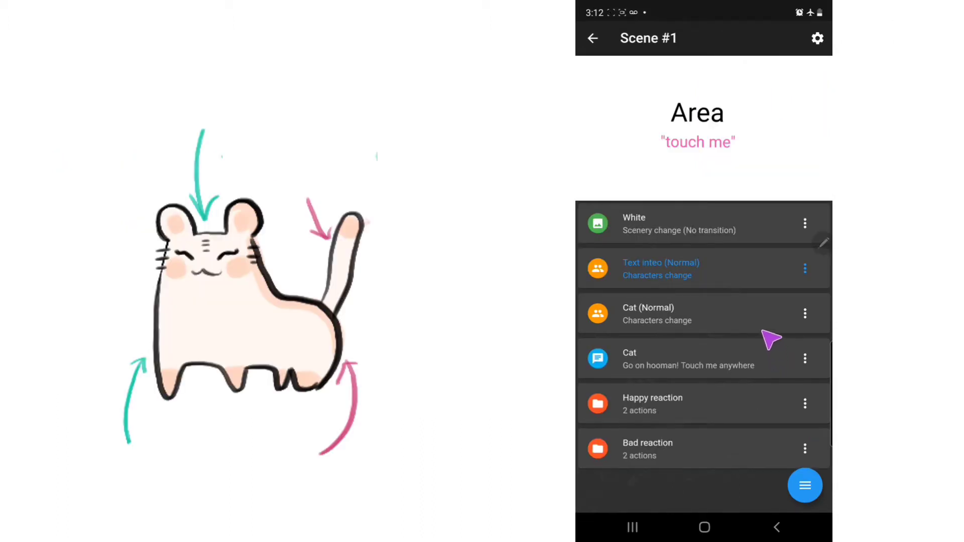
pyautogui.click(765, 321)
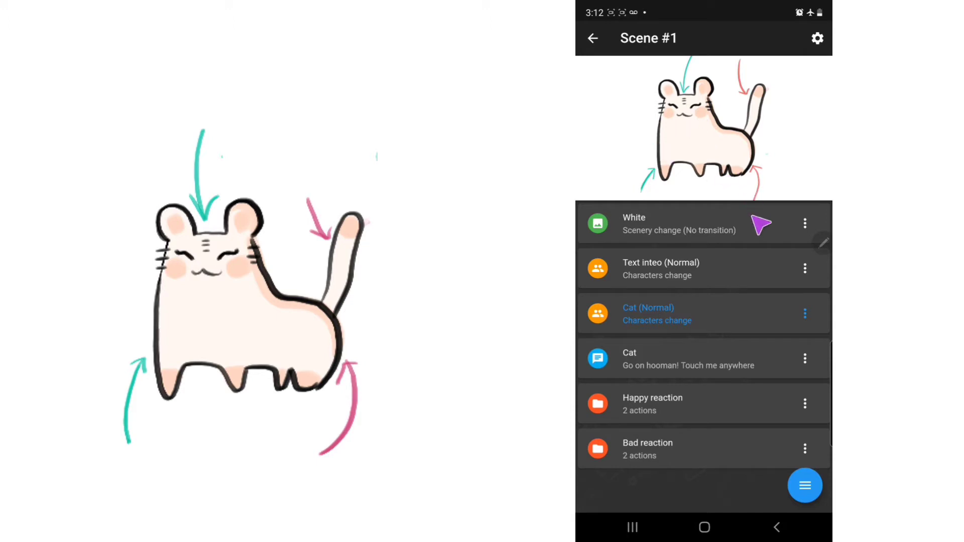
pyautogui.click(732, 404)
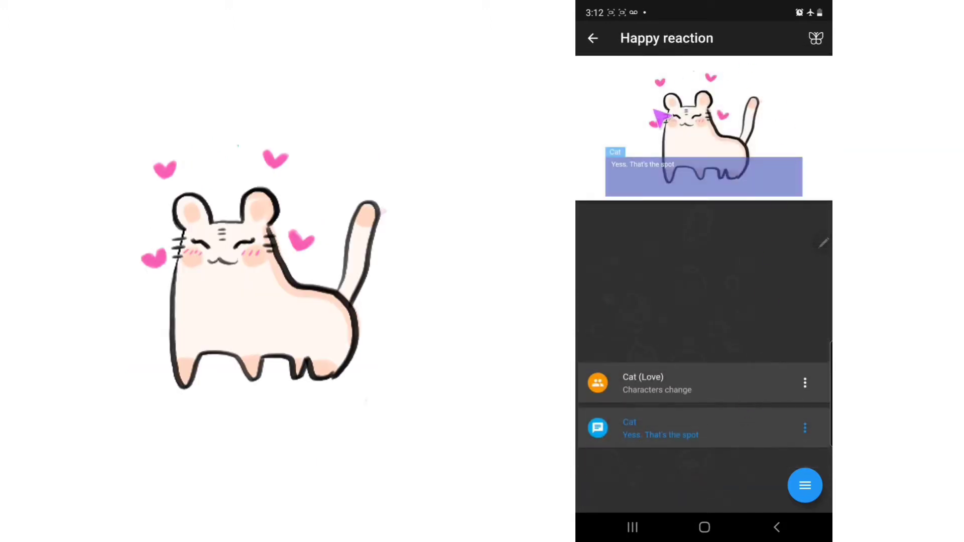
pyautogui.rightClick(764, 163)
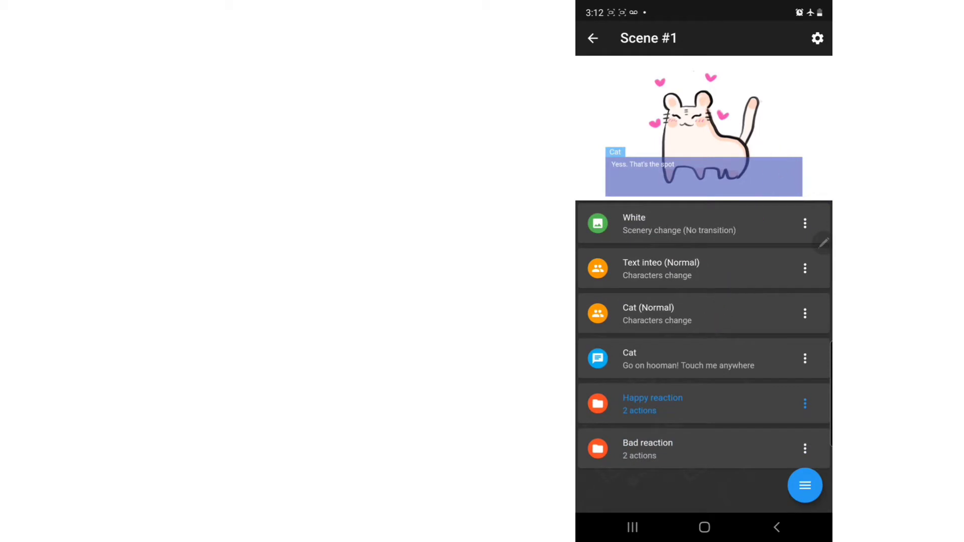
pyautogui.click(745, 299)
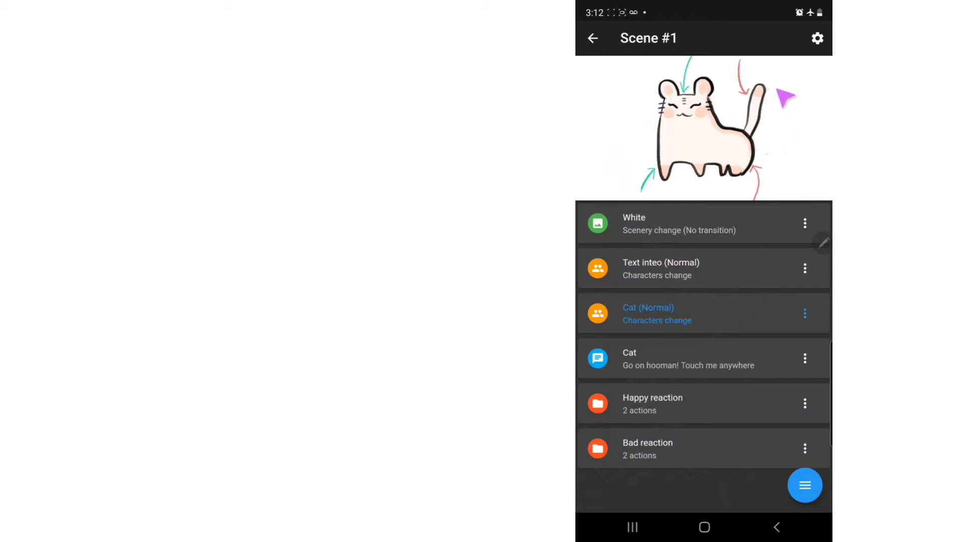
pyautogui.click(717, 454)
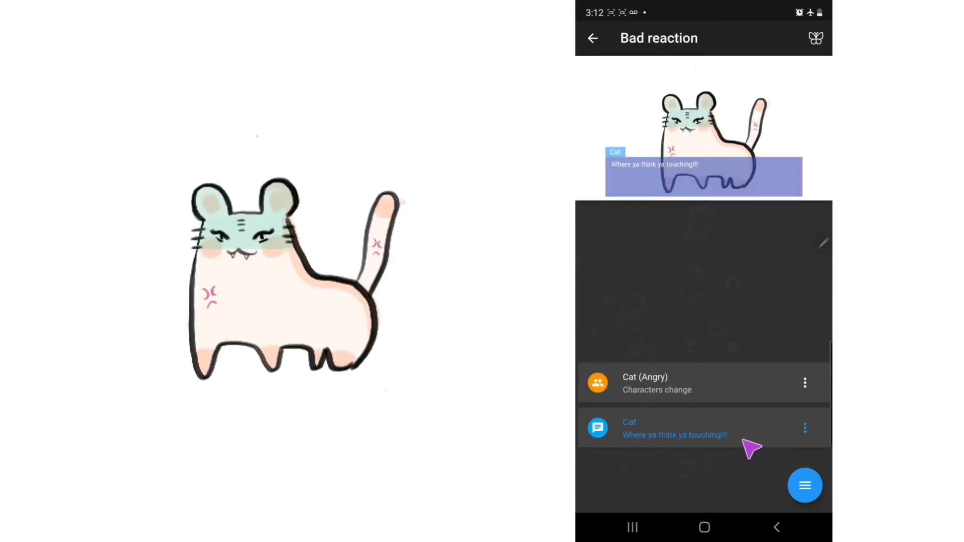
pyautogui.click(594, 37)
# Step: Add an interactive areas action to Scene #1 and start a new touch area
pyautogui.click(809, 474)
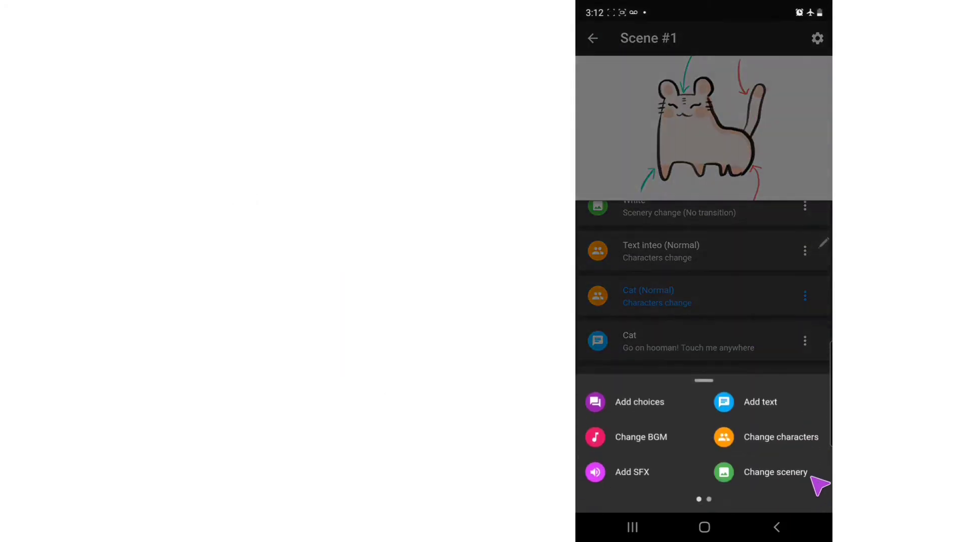
pyautogui.moveTo(818, 445); pyautogui.dragTo(602, 441)
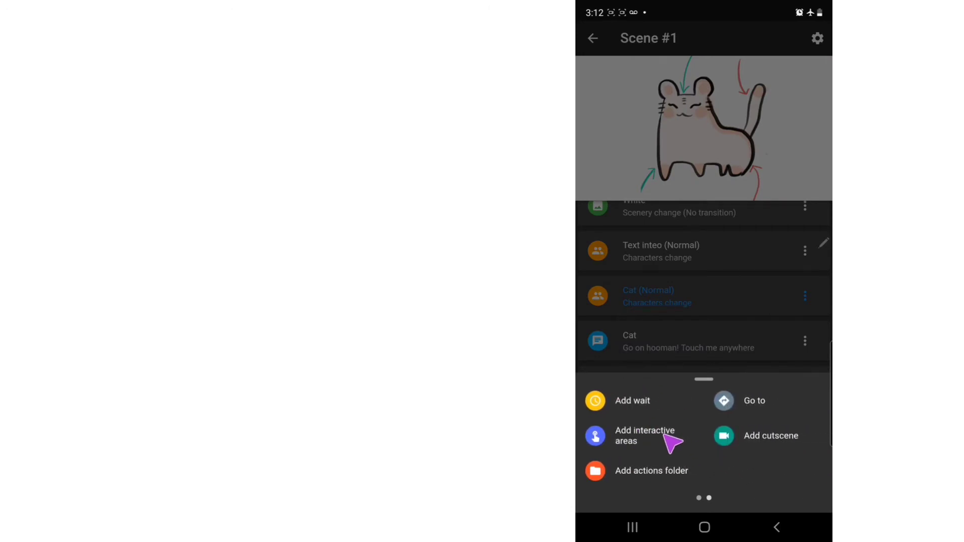
pyautogui.click(666, 437)
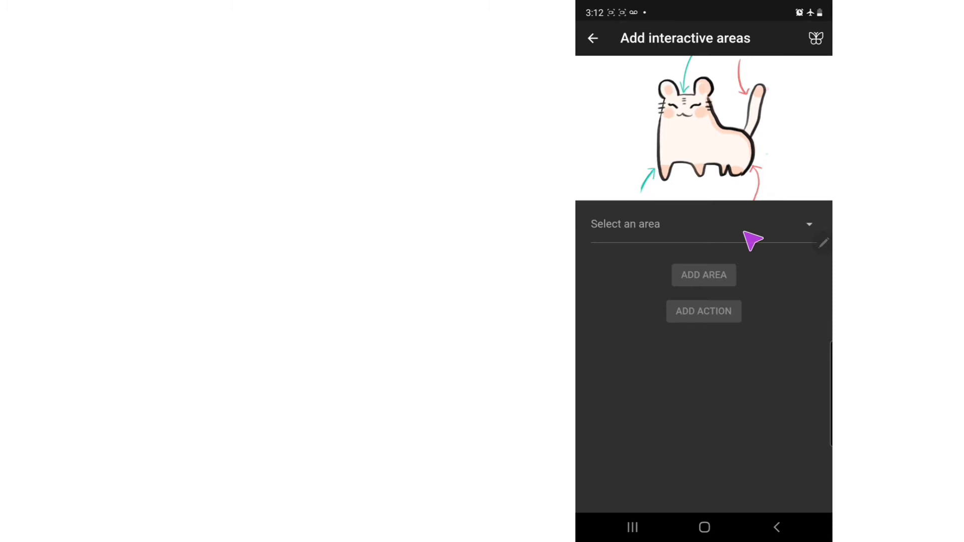
pyautogui.click(776, 232)
pyautogui.click(628, 227)
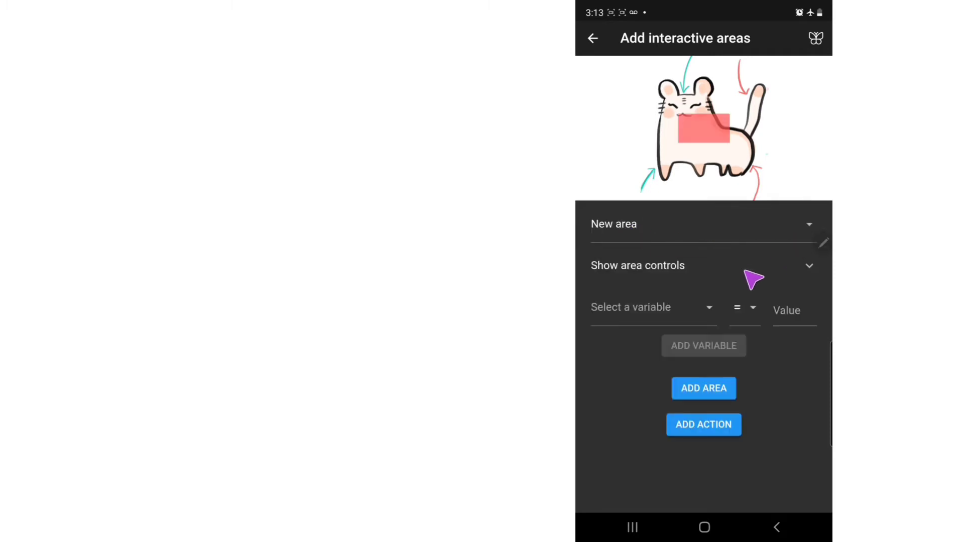
# Step: Fit the new area box over the cat's head at 24% width and 29% height
pyautogui.moveTo(735, 154); pyautogui.dragTo(684, 95)
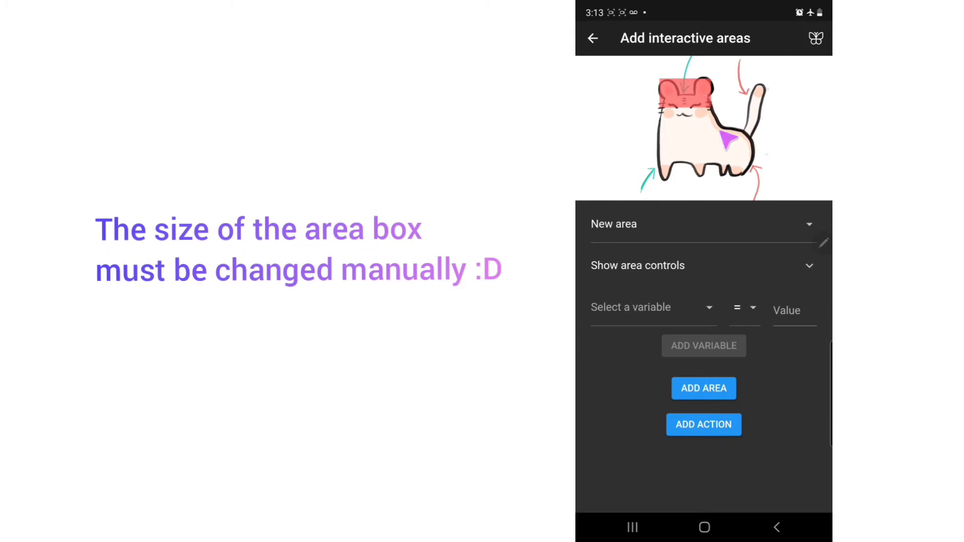
pyautogui.click(809, 266)
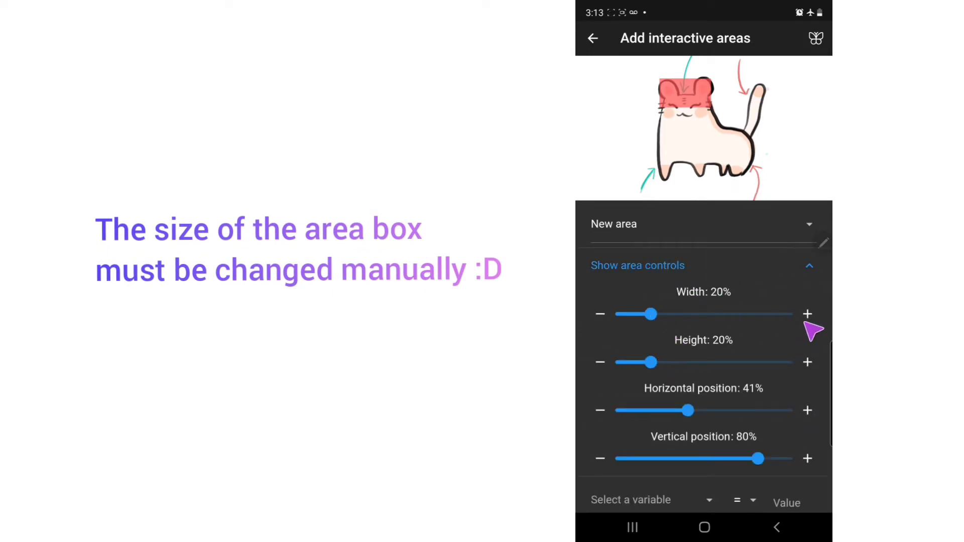
pyautogui.moveTo(651, 314); pyautogui.dragTo(661, 314)
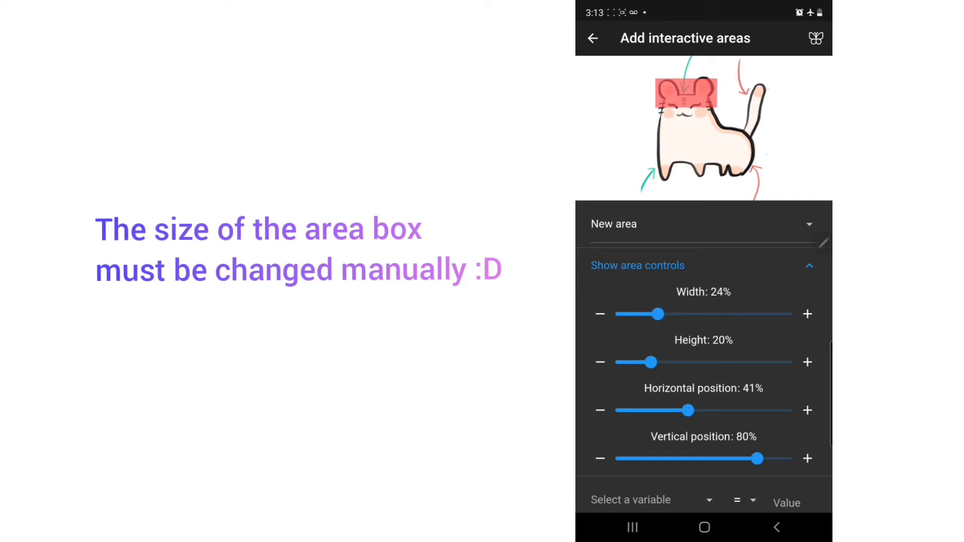
pyautogui.moveTo(650, 362); pyautogui.dragTo(667, 363)
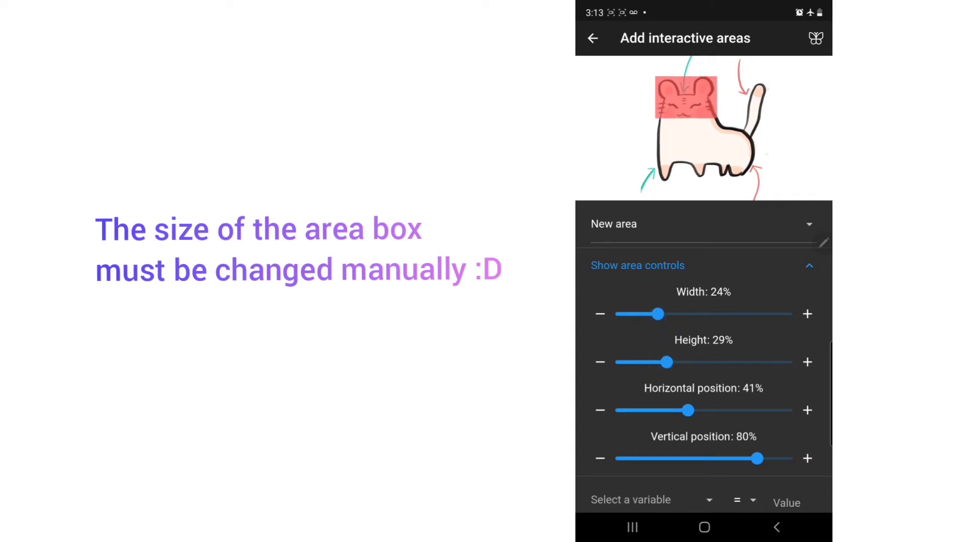
pyautogui.moveTo(702, 125); pyautogui.dragTo(699, 127)
pyautogui.scroll(-3, 727, 376)
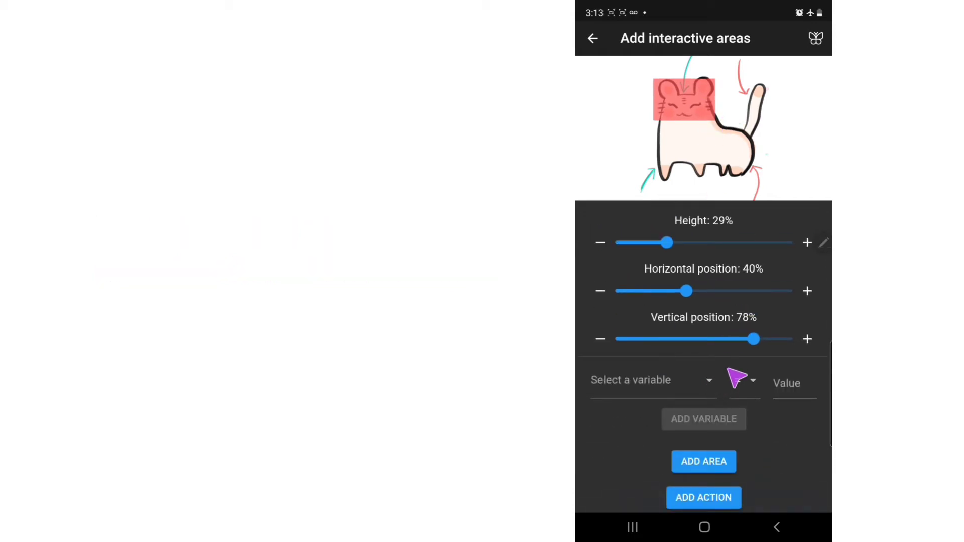
# Step: Attach the condition Yes zone = 1 to the head area and save it as Area 1
pyautogui.click(712, 387)
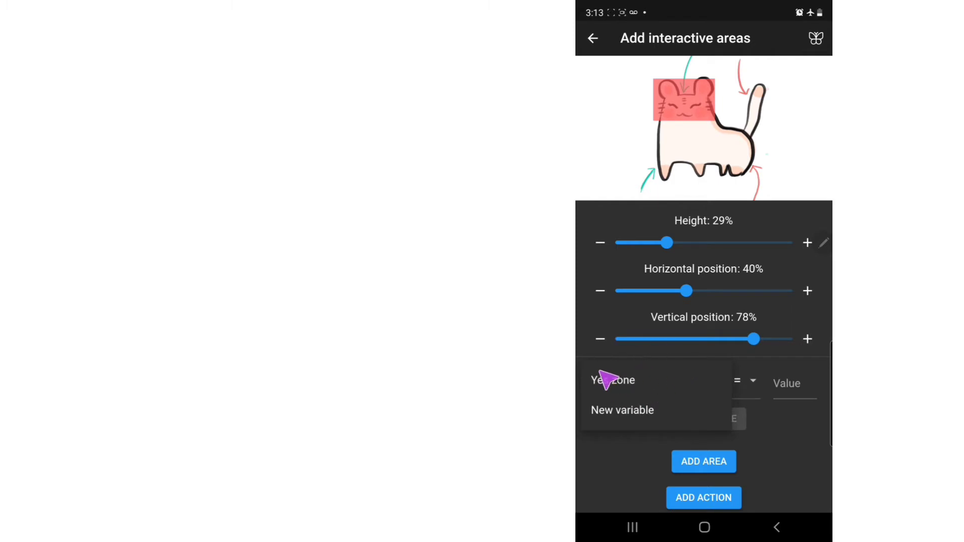
pyautogui.click(658, 384)
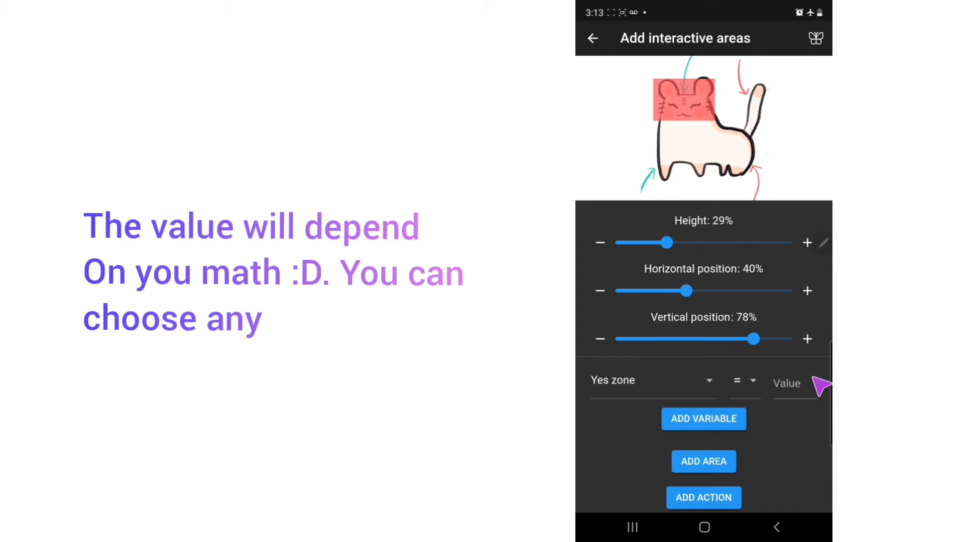
pyautogui.click(803, 384)
pyautogui.write('1')
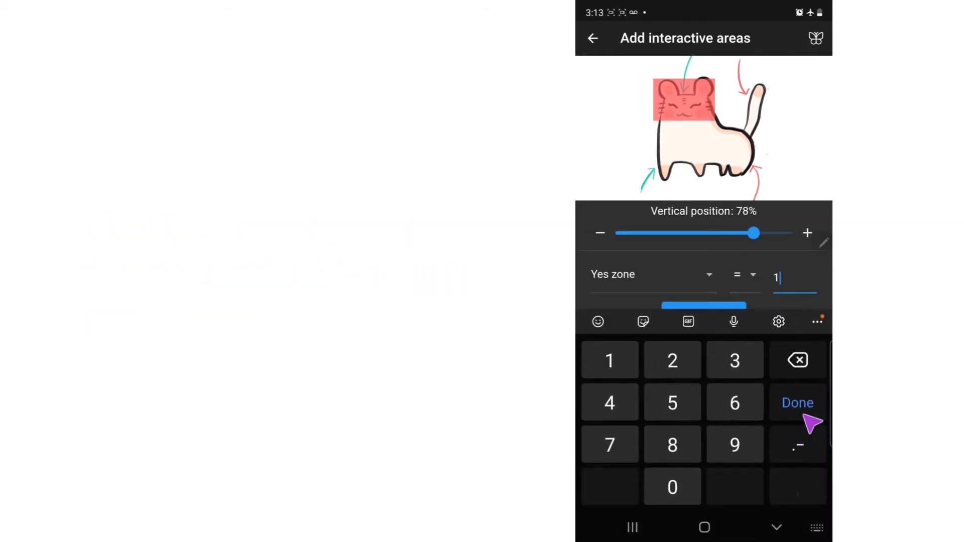
pyautogui.click(805, 406)
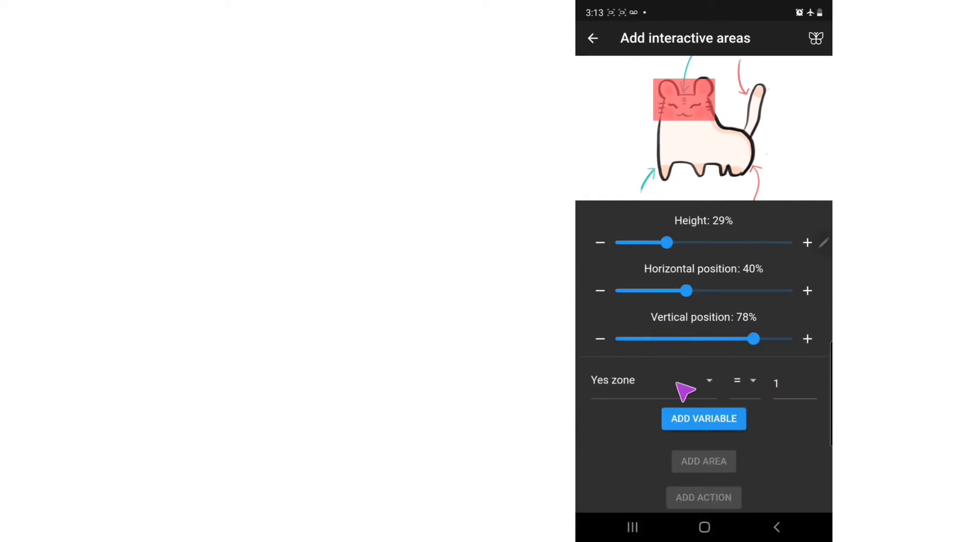
pyautogui.click(723, 423)
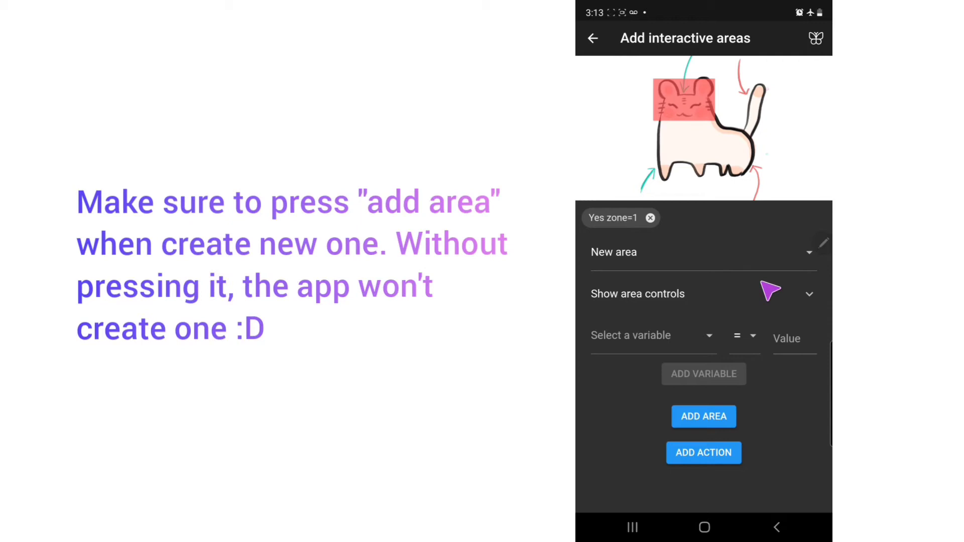
pyautogui.click(722, 418)
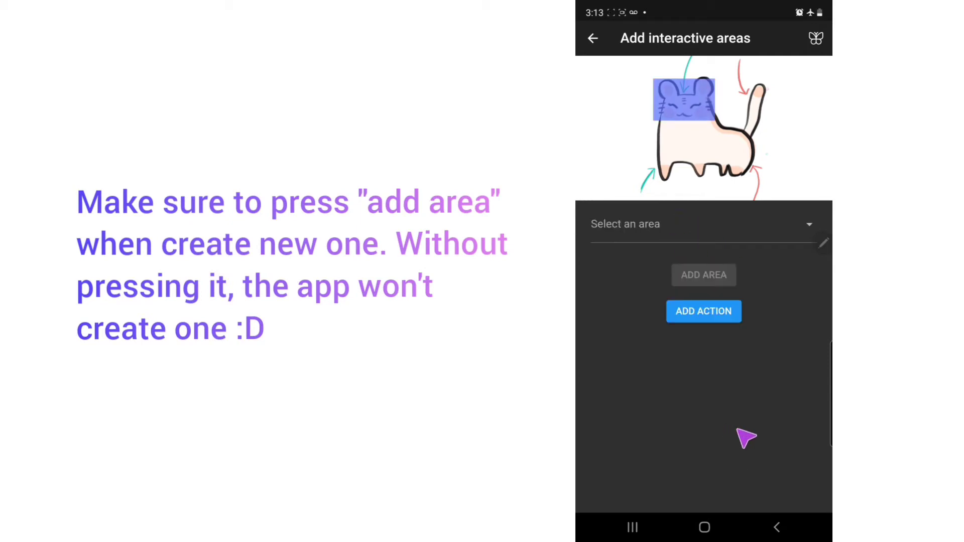
# Step: Create a second area over the cat's belly sized 31% wide by 42% tall
pyautogui.click(785, 237)
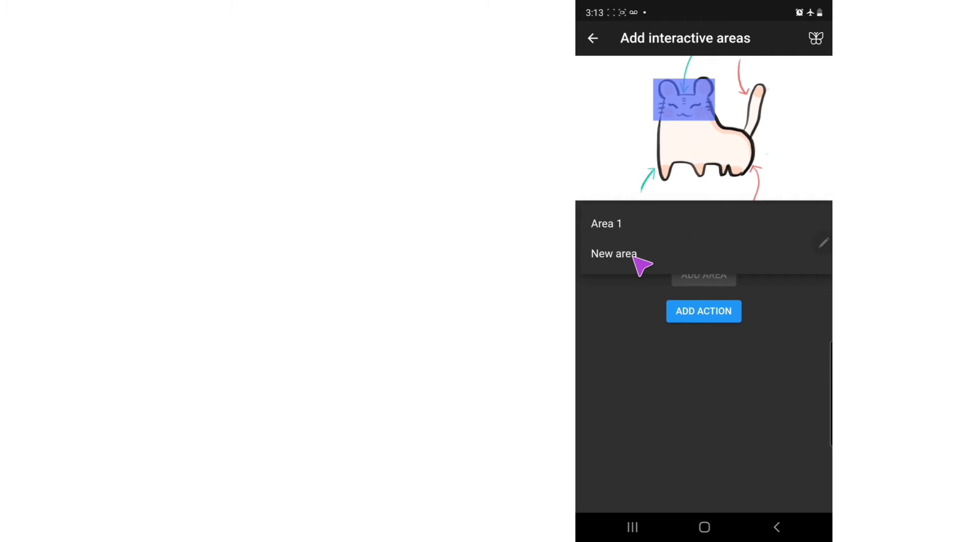
pyautogui.click(614, 254)
pyautogui.click(785, 268)
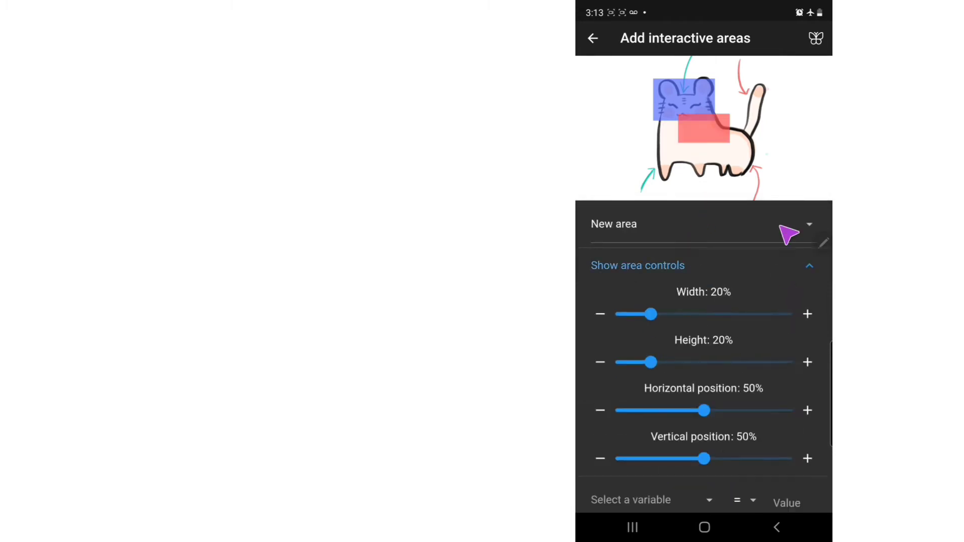
pyautogui.moveTo(703, 127); pyautogui.dragTo(684, 145)
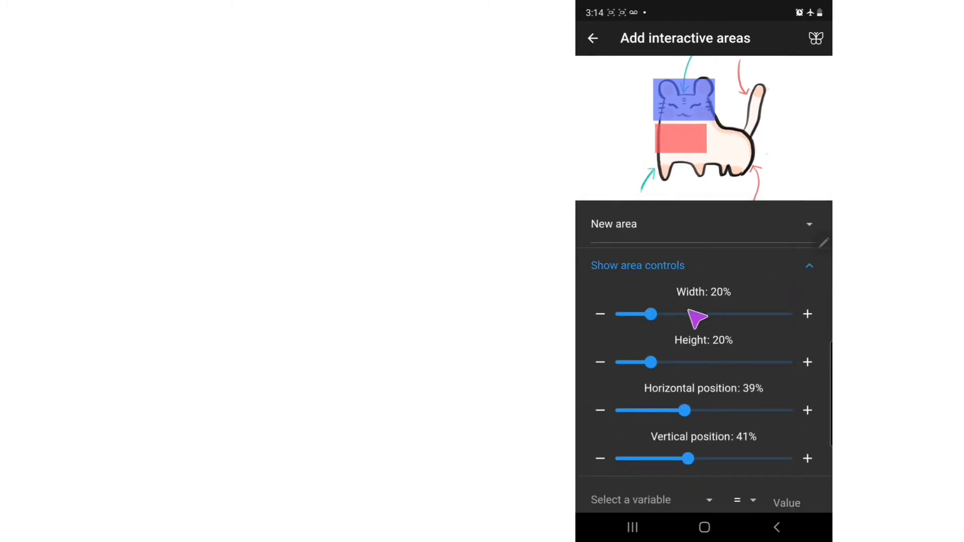
pyautogui.moveTo(688, 313); pyautogui.dragTo(670, 313)
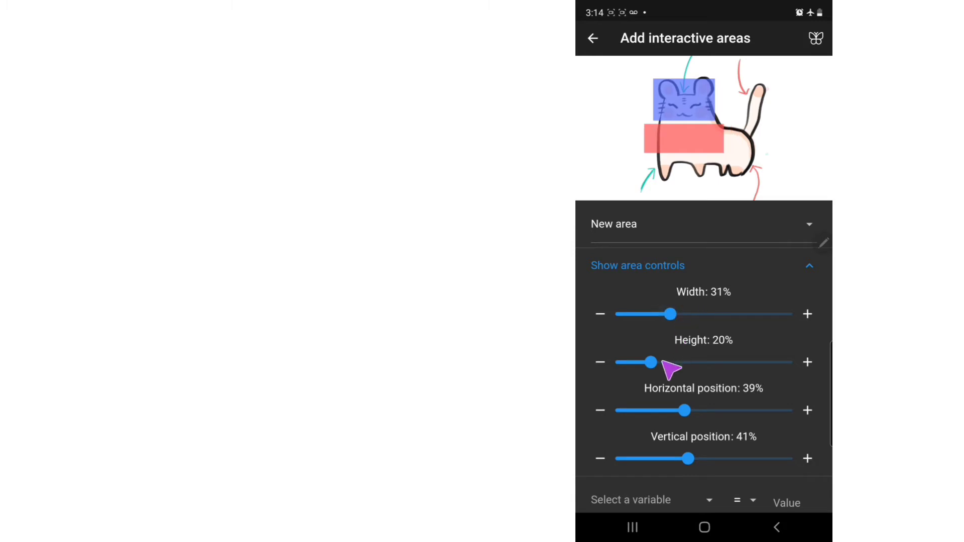
pyautogui.moveTo(661, 362); pyautogui.dragTo(672, 362)
pyautogui.moveTo(681, 142); pyautogui.dragTo(689, 155)
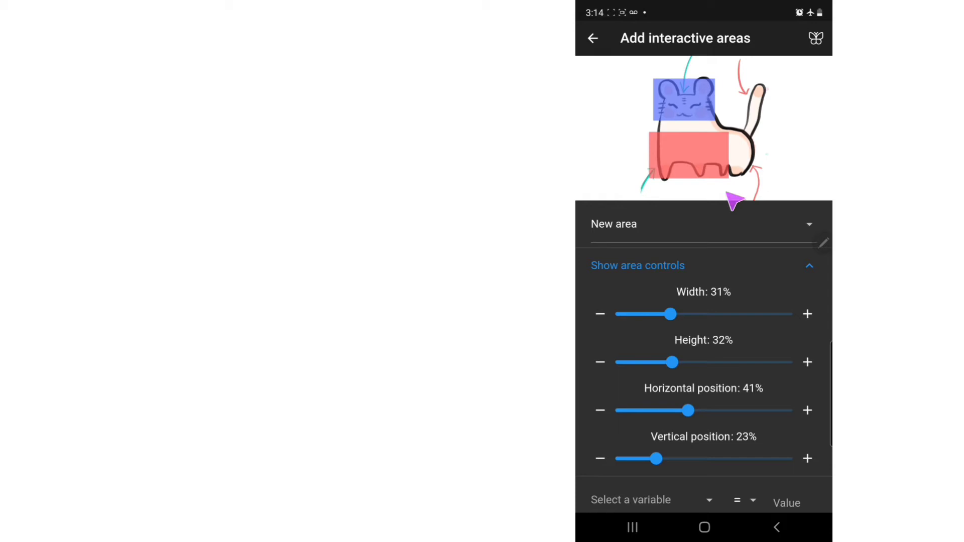
pyautogui.moveTo(675, 362); pyautogui.dragTo(689, 362)
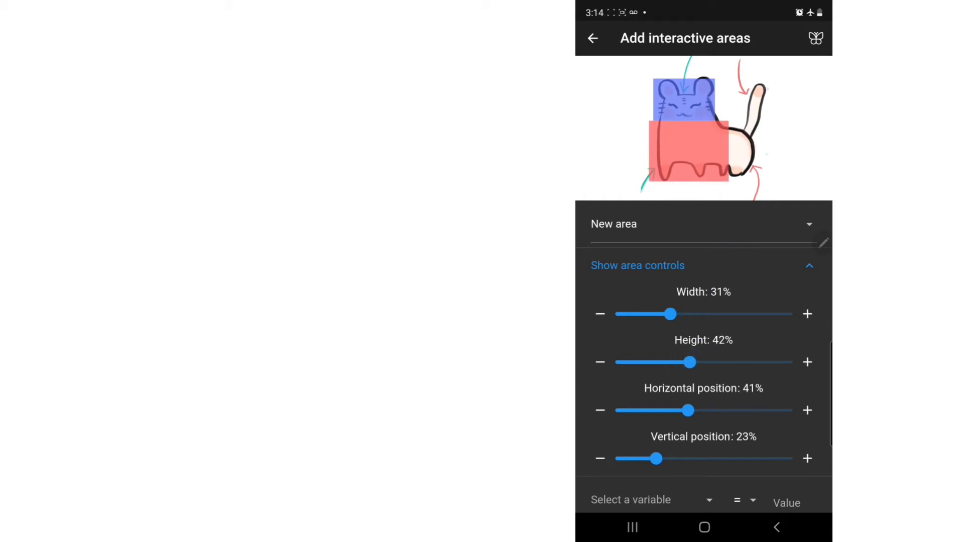
pyautogui.scroll(-3, 729, 412)
# Step: Give the belly area the Yes zone = 1 condition and save it as Area 2
pyautogui.click(723, 387)
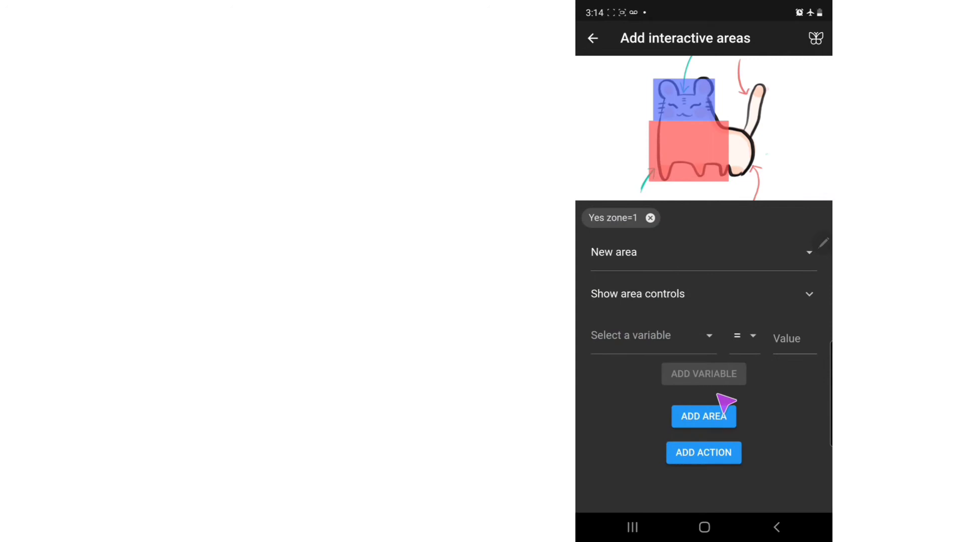
pyautogui.click(710, 417)
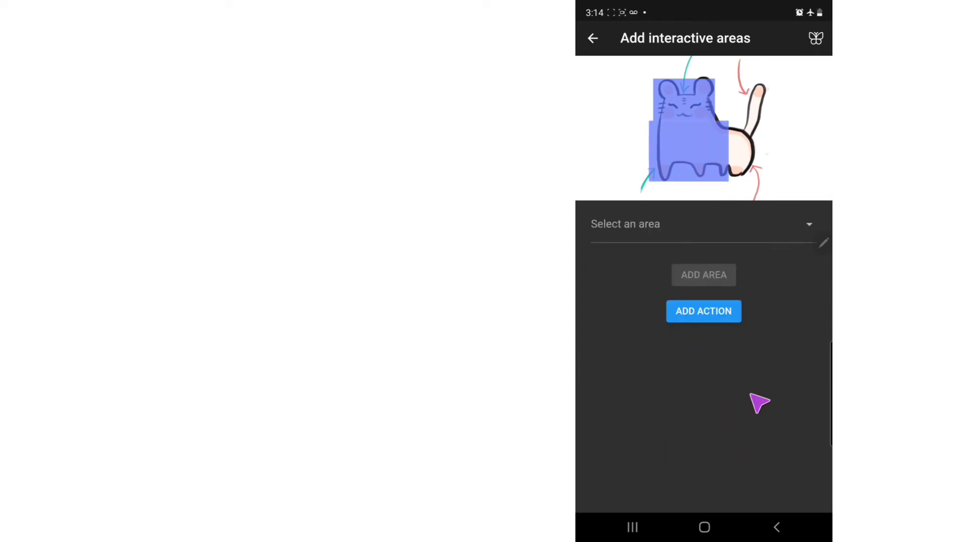
pyautogui.click(812, 251)
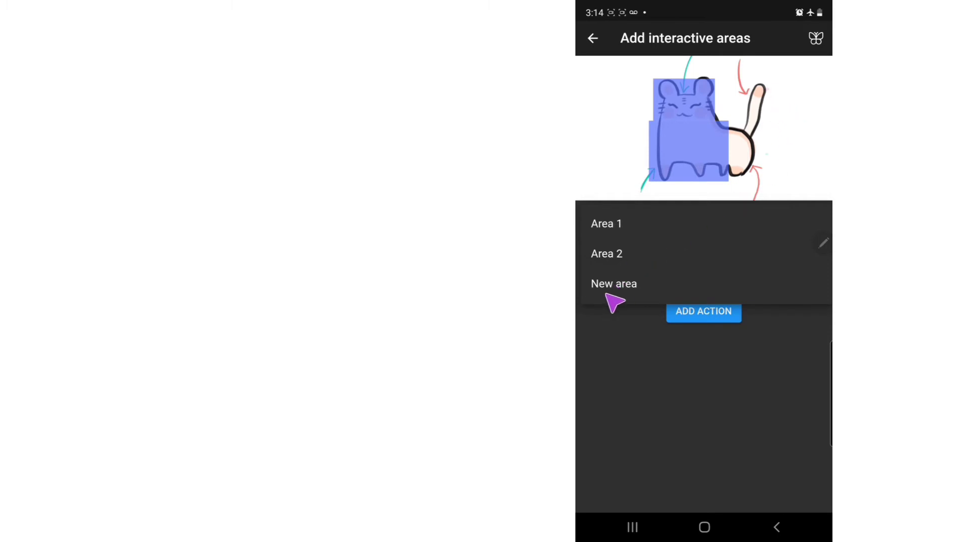
# Step: Create a third area over the cat's rear sized 10% wide by 29% tall
pyautogui.click(619, 285)
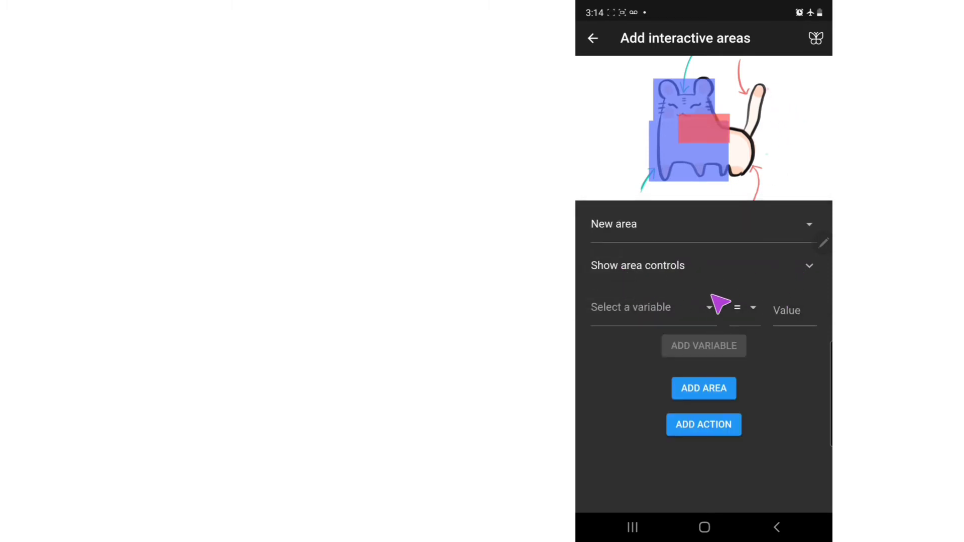
pyautogui.moveTo(703, 129); pyautogui.dragTo(758, 145)
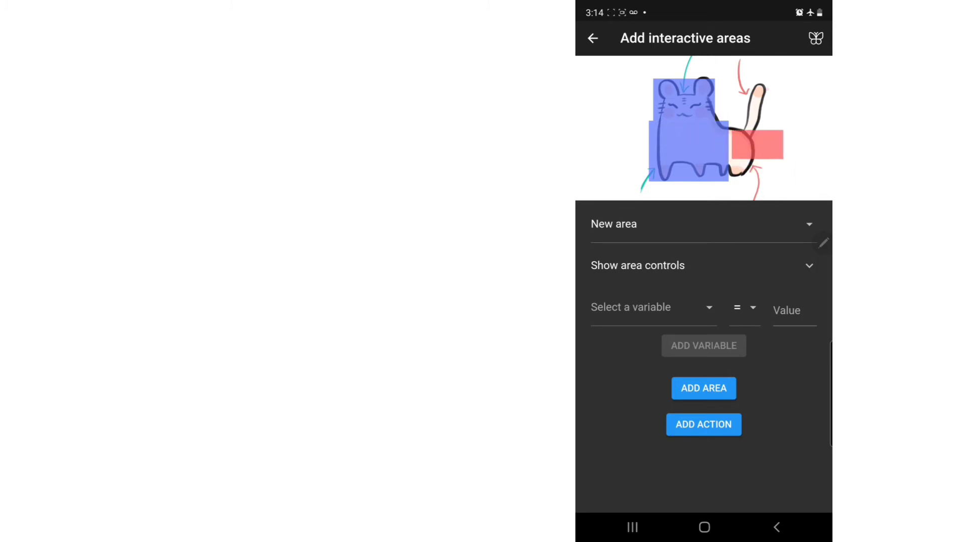
pyautogui.click(822, 244)
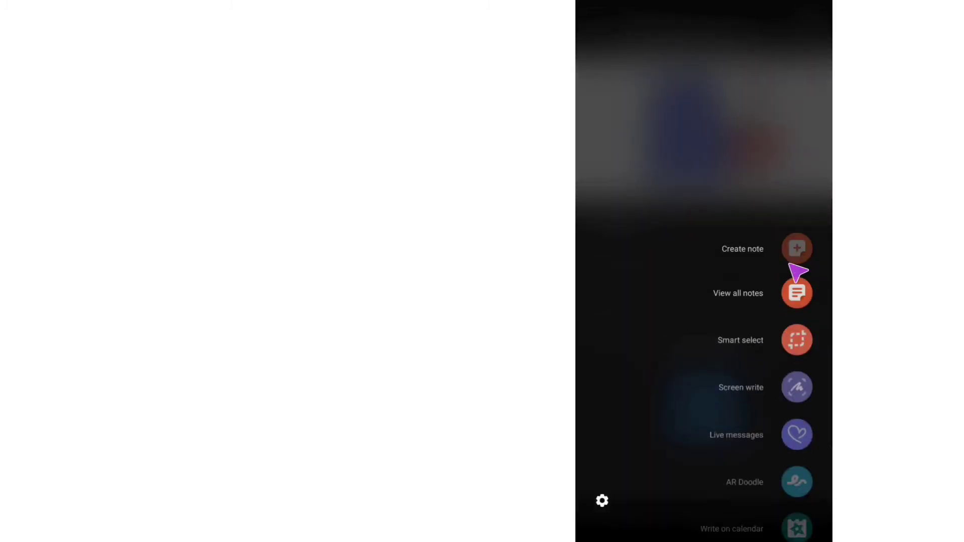
pyautogui.click(778, 219)
pyautogui.click(798, 265)
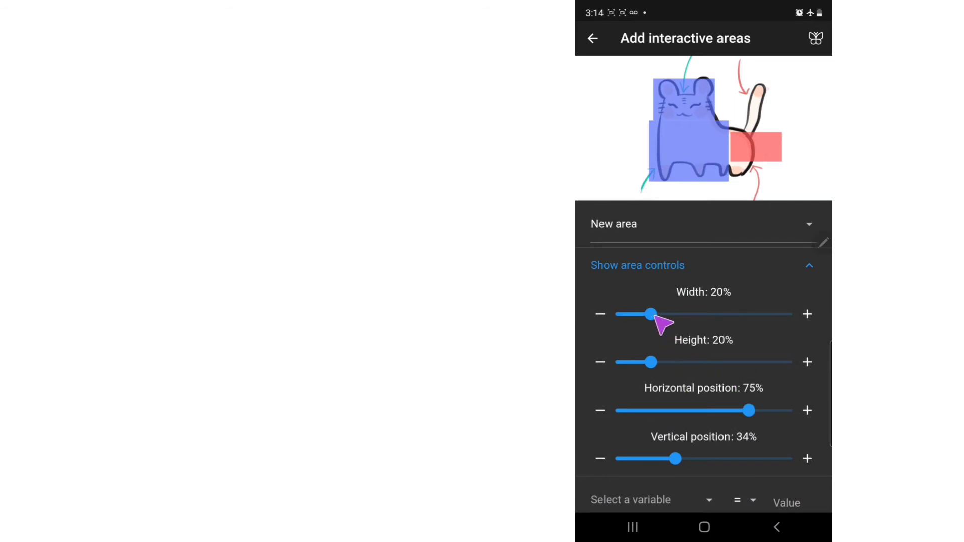
pyautogui.moveTo(651, 314); pyautogui.dragTo(632, 314)
pyautogui.moveTo(789, 158); pyautogui.dragTo(743, 147)
pyautogui.moveTo(651, 362); pyautogui.dragTo(666, 362)
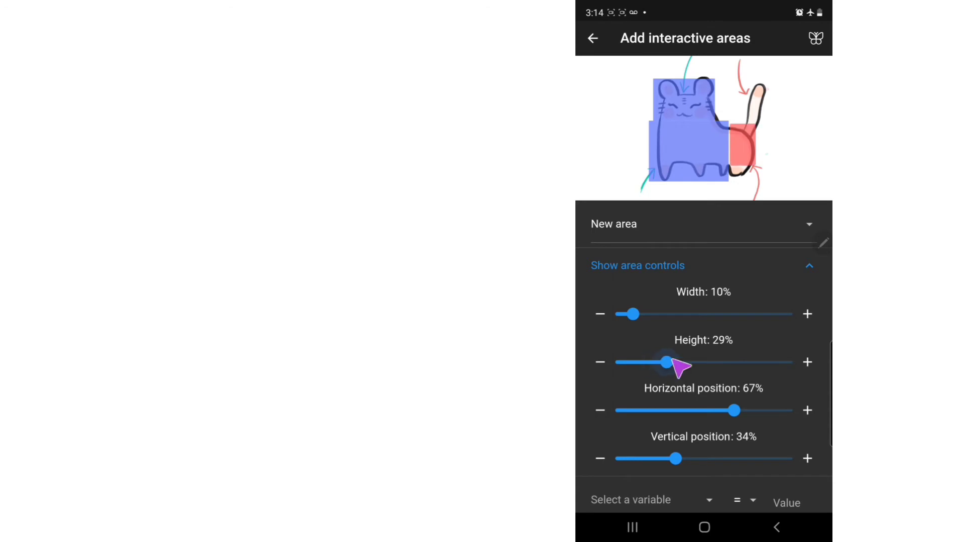
pyautogui.moveTo(752, 152); pyautogui.dragTo(750, 156)
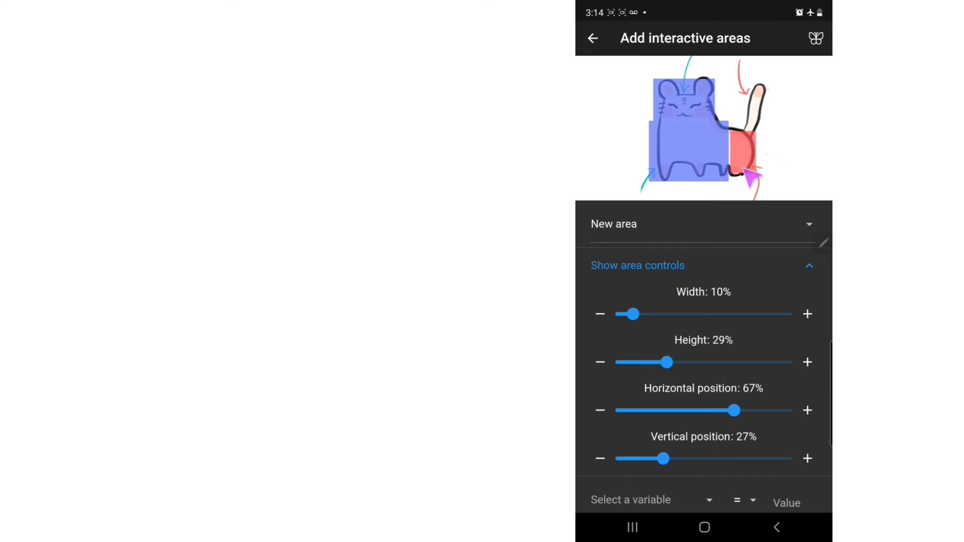
pyautogui.scroll(-2, 776, 415)
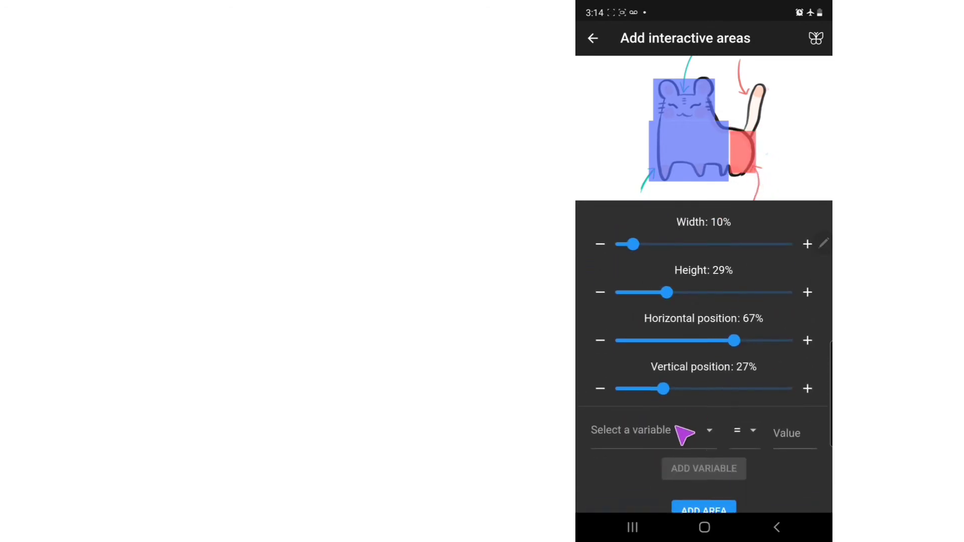
# Step: Attach the condition Yes zone = 0 to the rear area and save it as Area 3
pyautogui.click(712, 440)
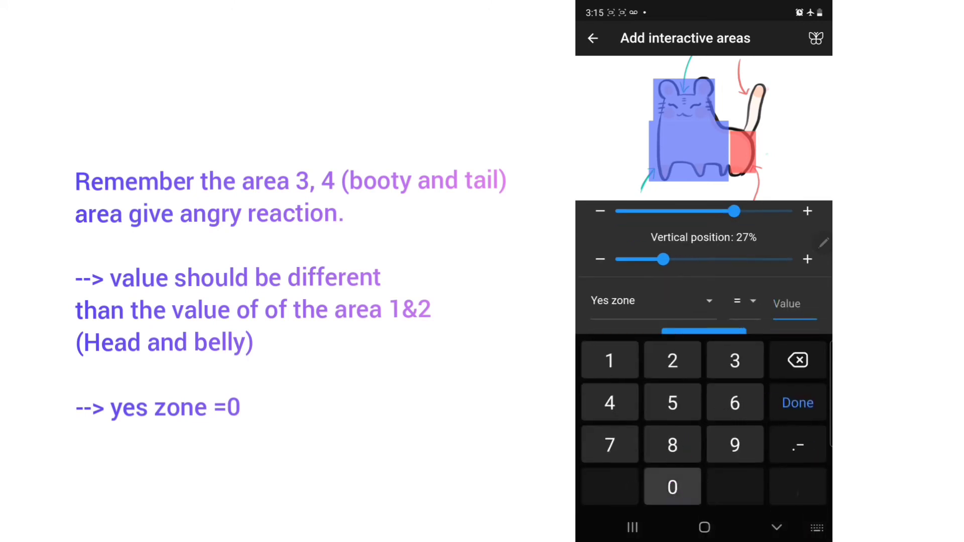
pyautogui.write('0')
pyautogui.click(823, 399)
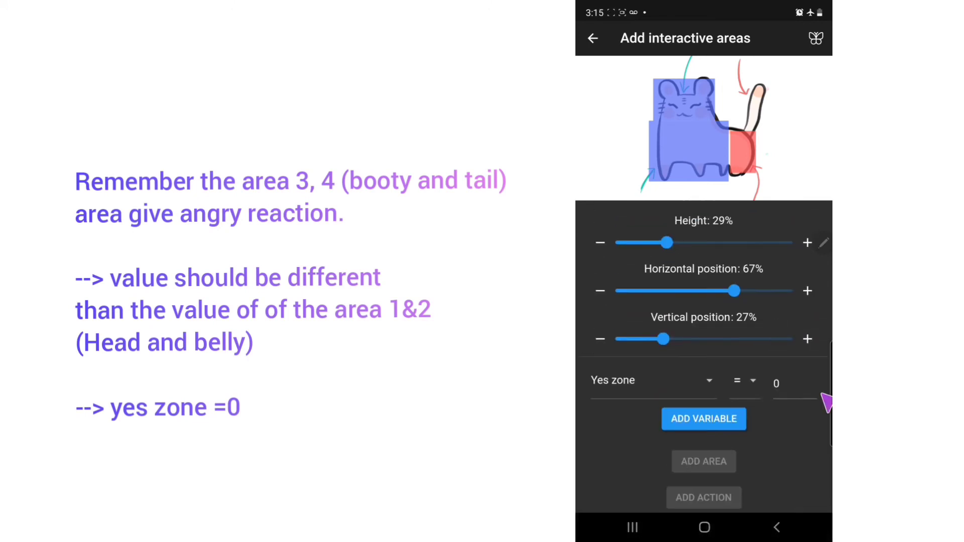
pyautogui.click(715, 418)
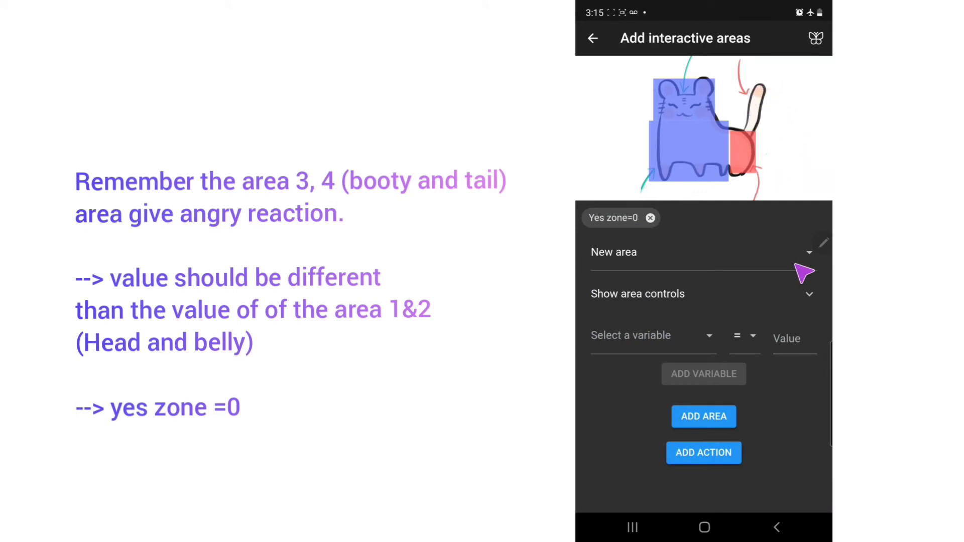
pyautogui.click(796, 263)
pyautogui.click(803, 435)
pyautogui.click(722, 416)
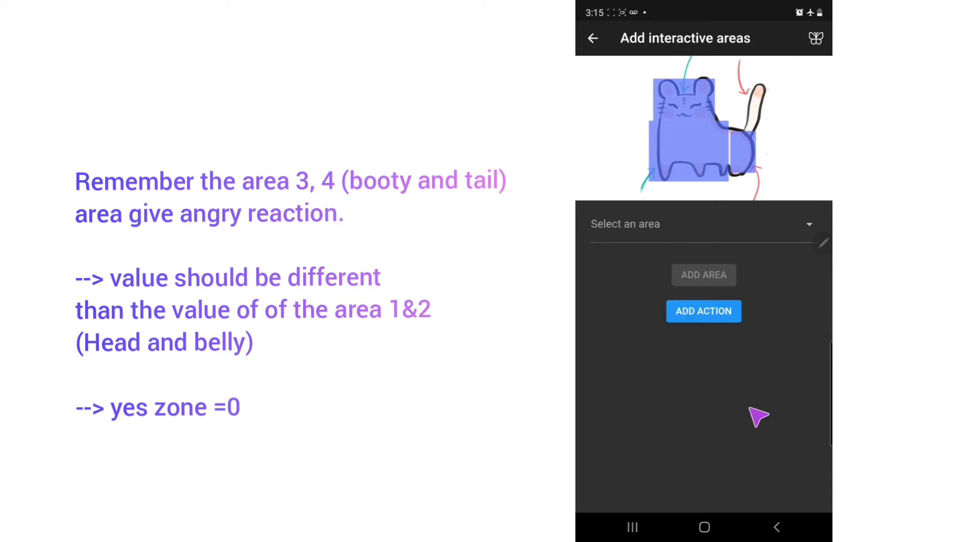
# Step: Create a fourth area over the cat's tail, 37% tall
pyautogui.click(799, 245)
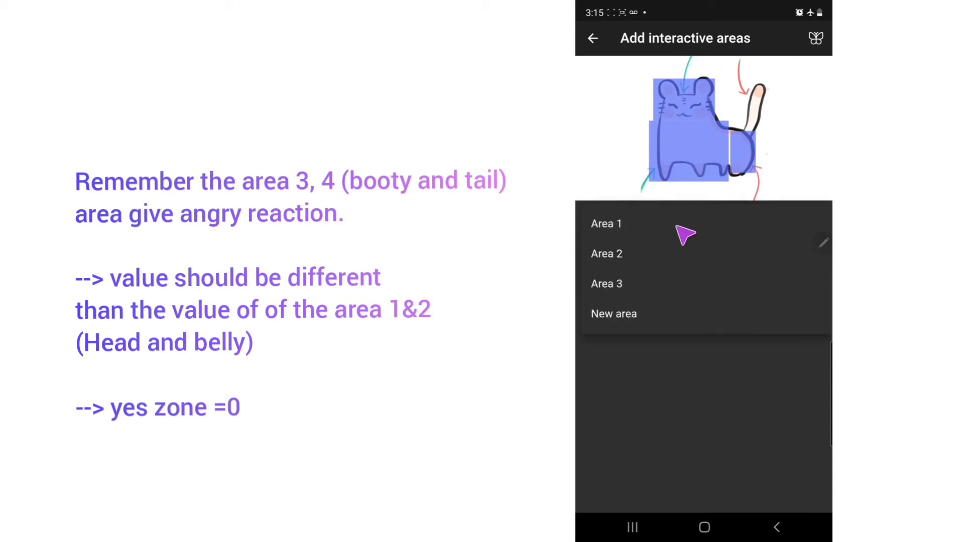
pyautogui.click(610, 315)
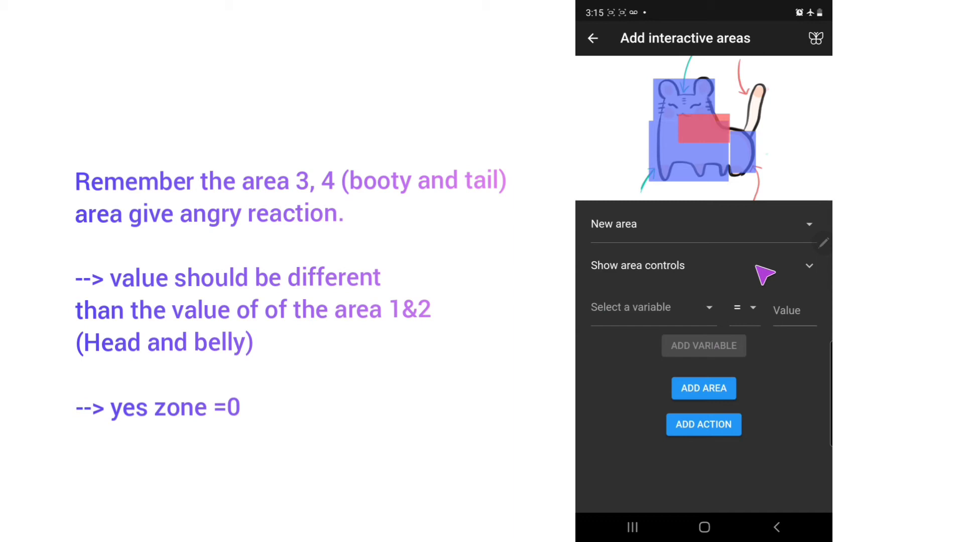
pyautogui.moveTo(710, 141); pyautogui.dragTo(764, 99)
pyautogui.click(806, 267)
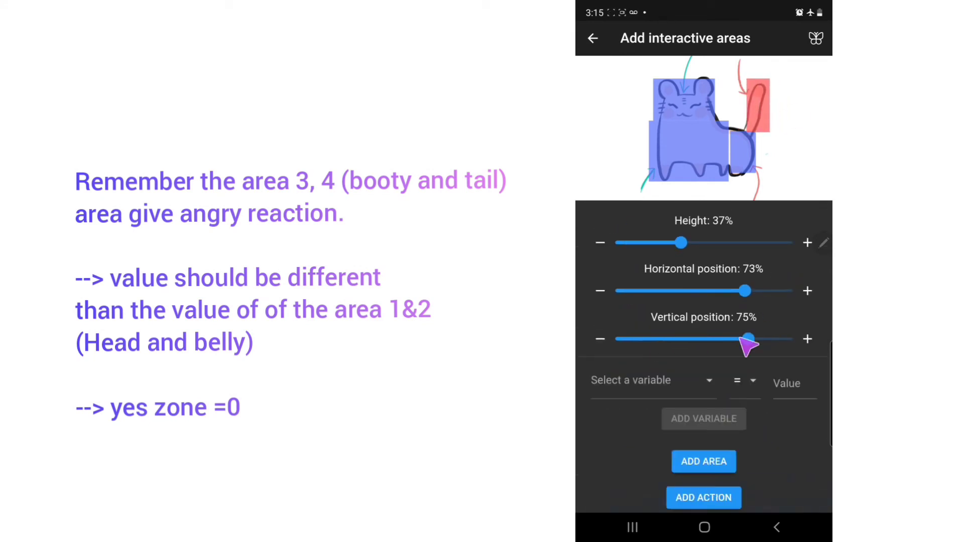
# Step: Attach the condition Yes zone = 0 to the tail area and save it as Area 4
pyautogui.click(708, 385)
pyautogui.click(639, 380)
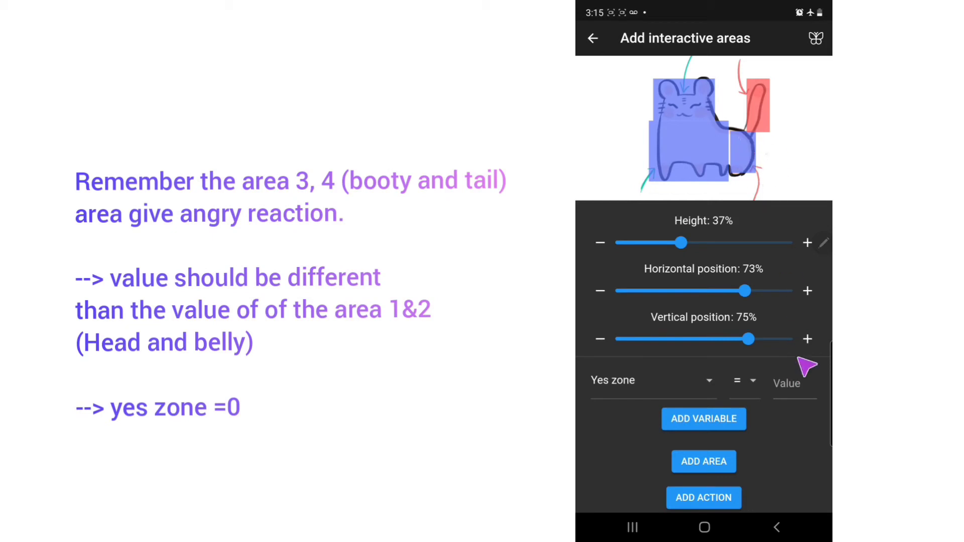
pyautogui.click(808, 394)
pyautogui.write('0')
pyautogui.click(823, 394)
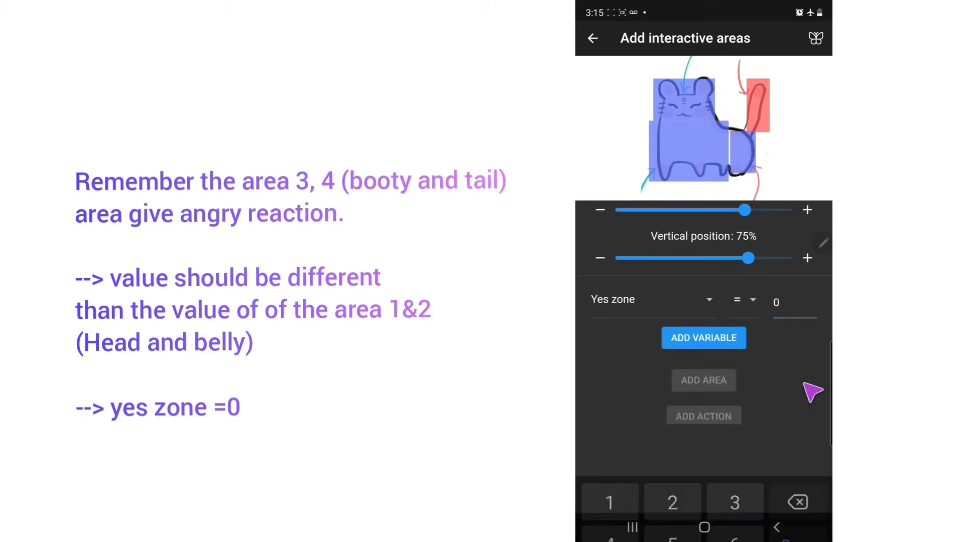
pyautogui.click(731, 420)
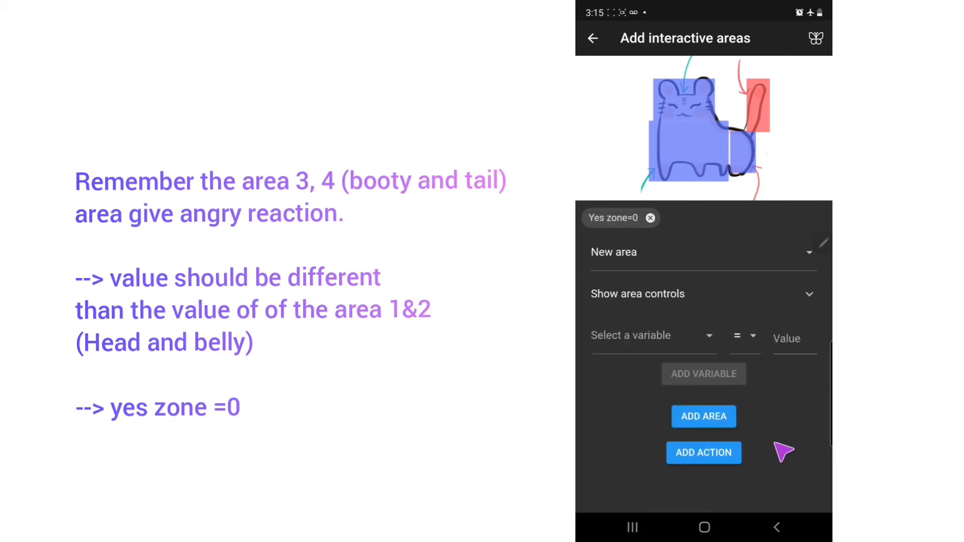
pyautogui.click(734, 423)
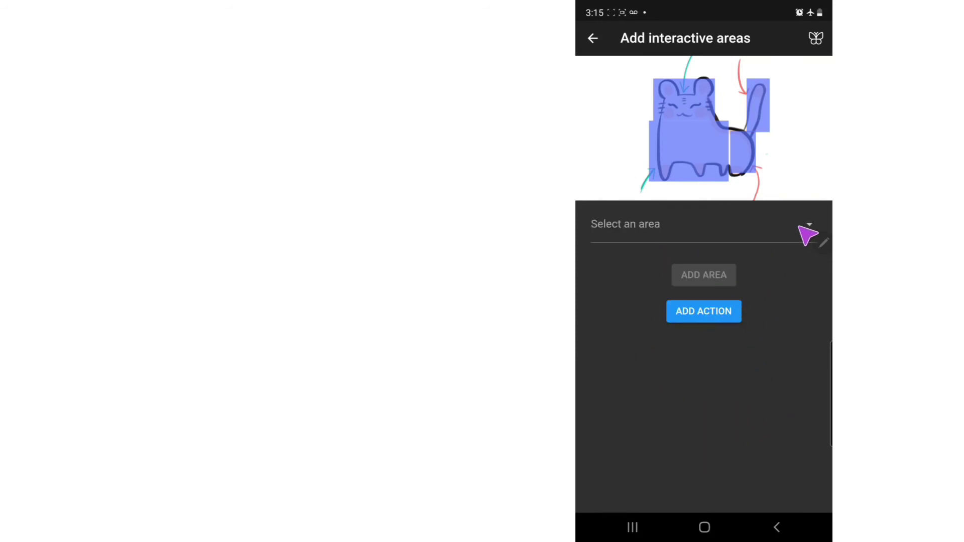
# Step: Confirm Area 1 has Yes zone = 1, then add the 4-areas action to Scene #1
pyautogui.click(799, 227)
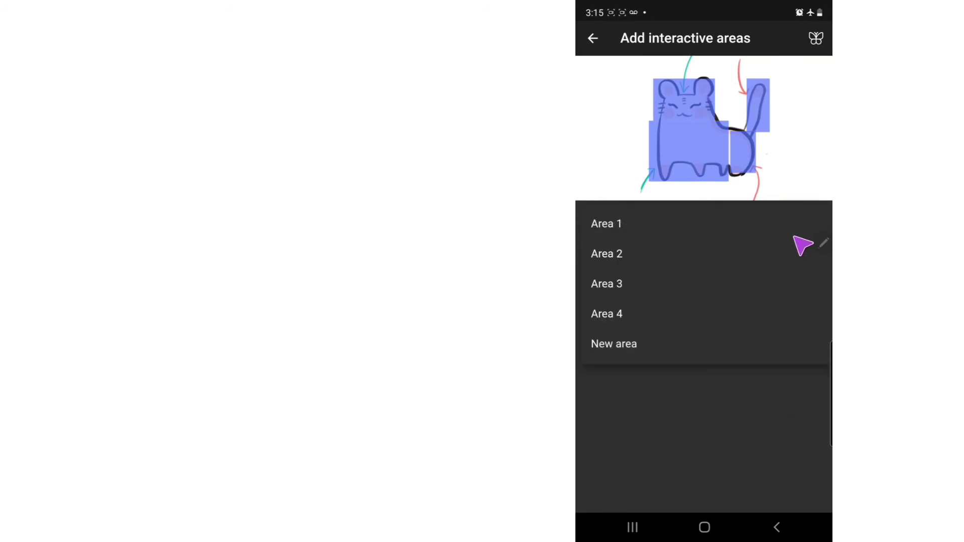
pyautogui.click(647, 229)
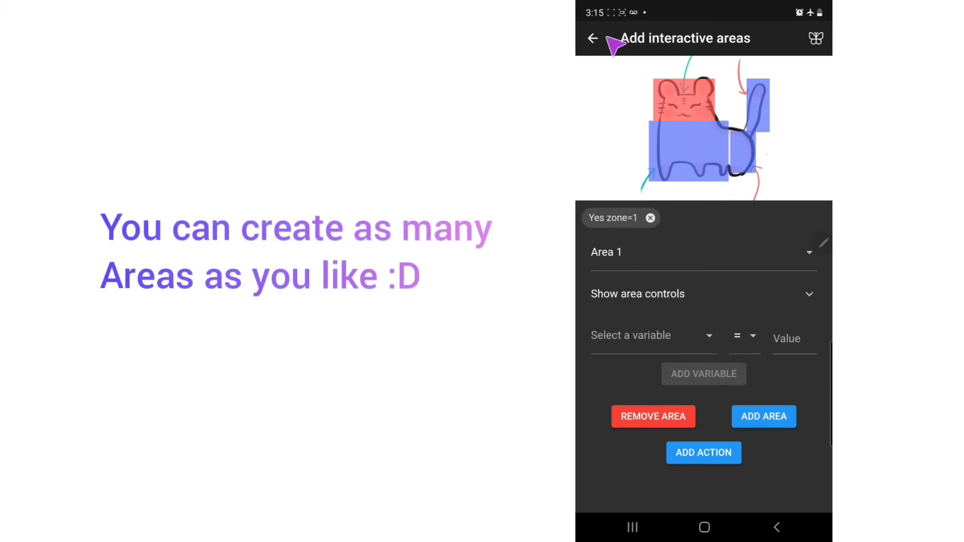
pyautogui.click(720, 453)
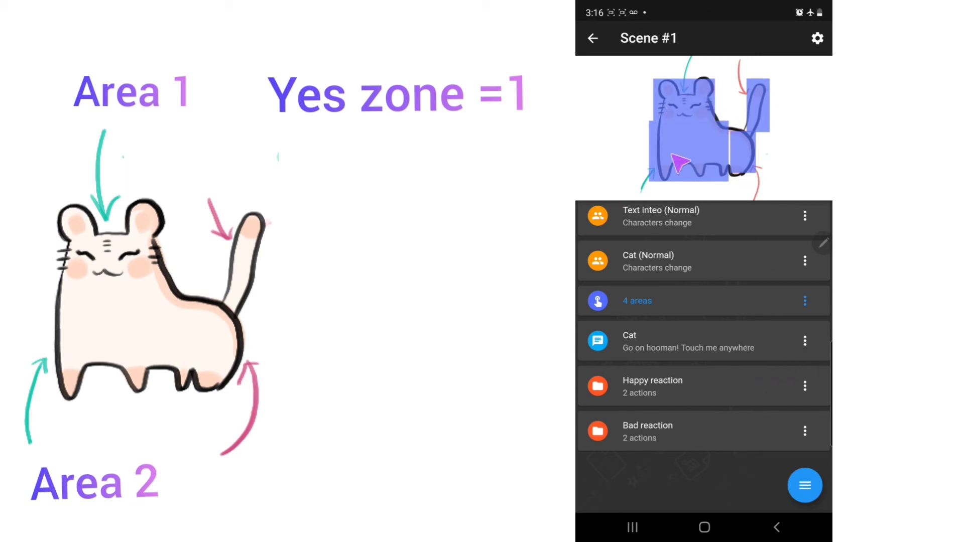
# Step: Add the condition Yes zone = 1 to the Happy reaction folder
pyautogui.click(805, 386)
pyautogui.click(709, 459)
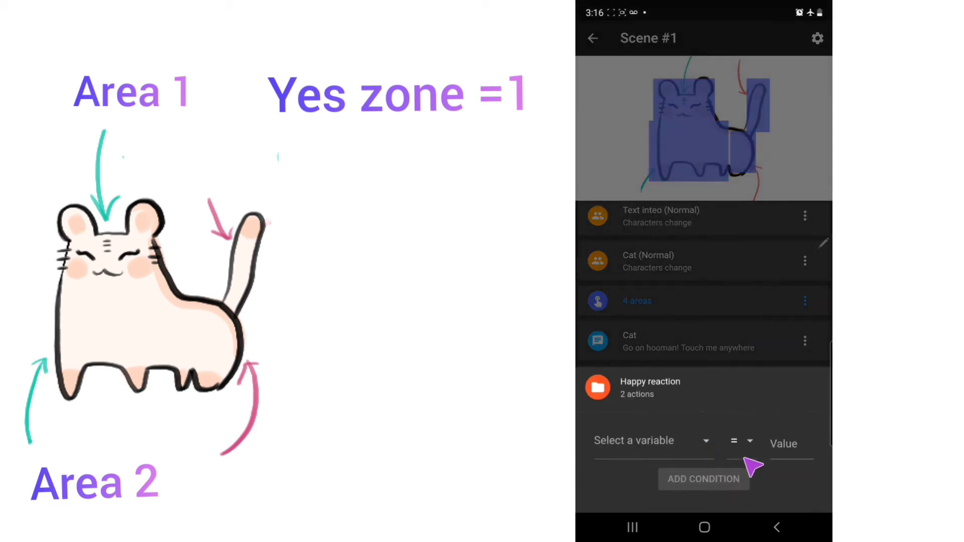
pyautogui.click(724, 443)
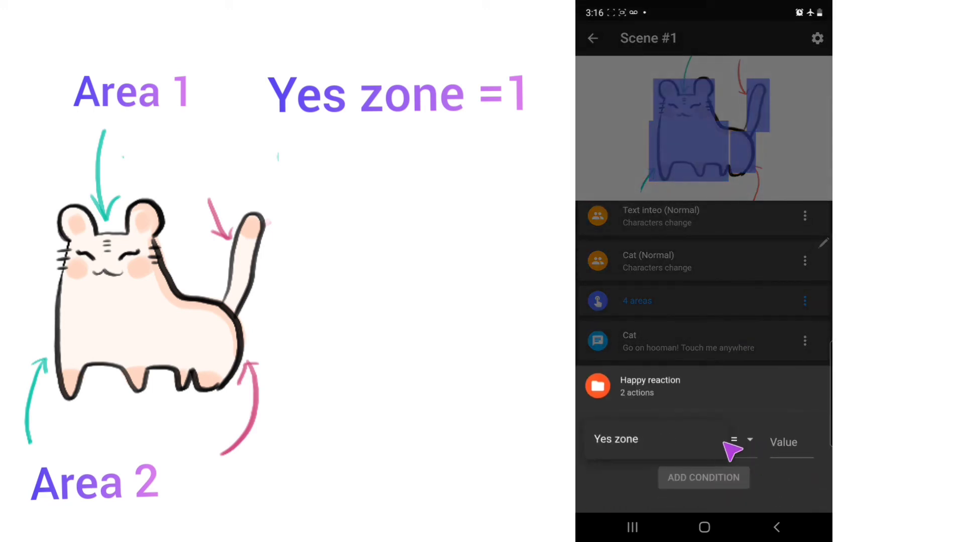
pyautogui.click(635, 438)
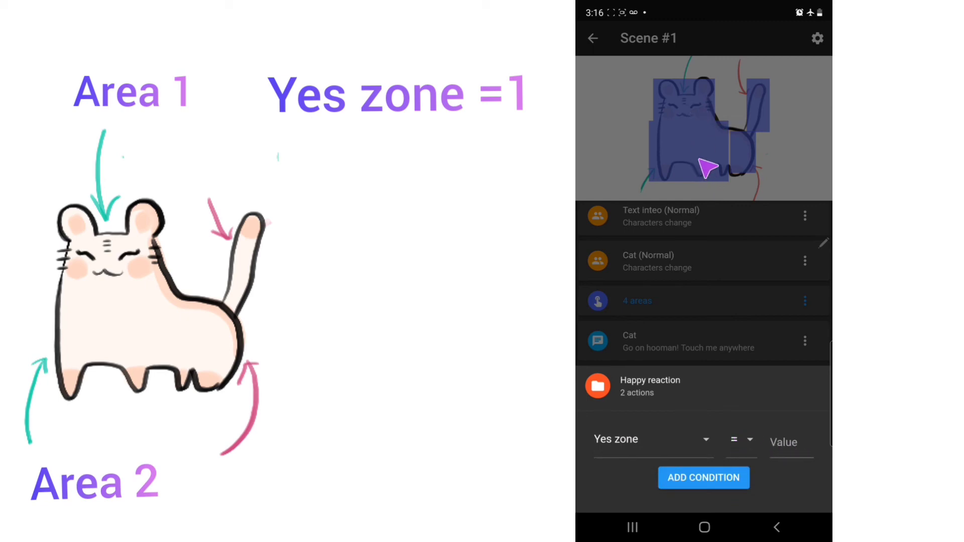
pyautogui.click(791, 430)
pyautogui.click(637, 365)
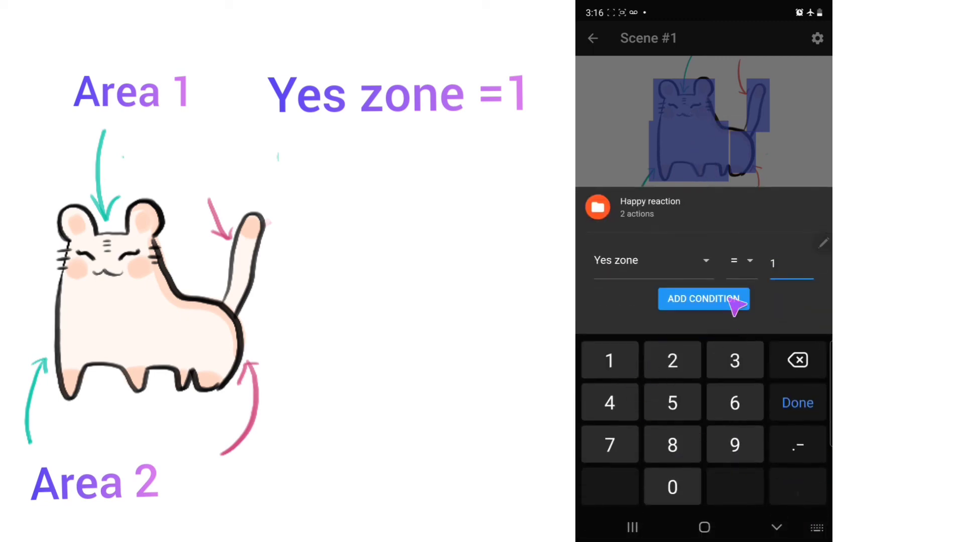
pyautogui.click(736, 300)
pyautogui.click(750, 287)
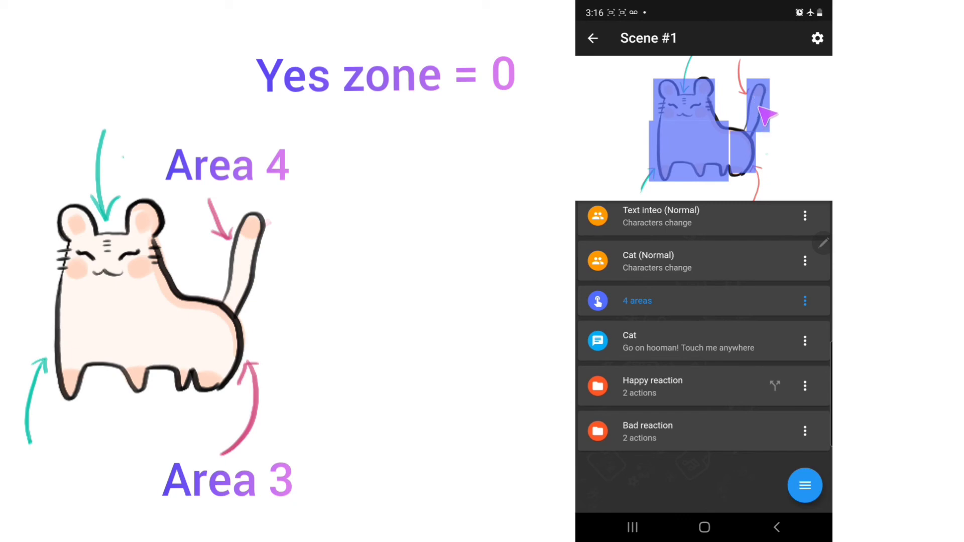
# Step: Add the condition Yes zone = 0 to the Bad reaction folder
pyautogui.click(805, 431)
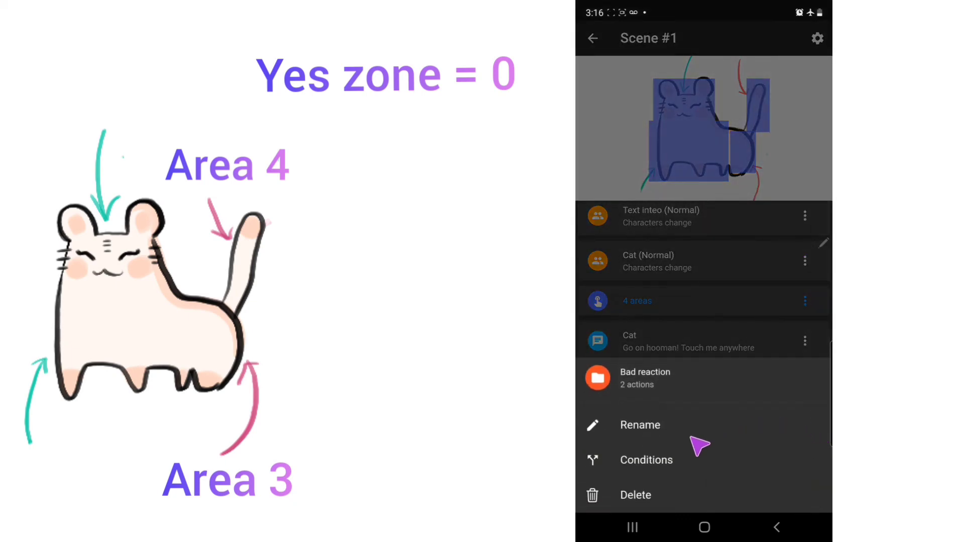
pyautogui.click(652, 468)
pyautogui.click(702, 440)
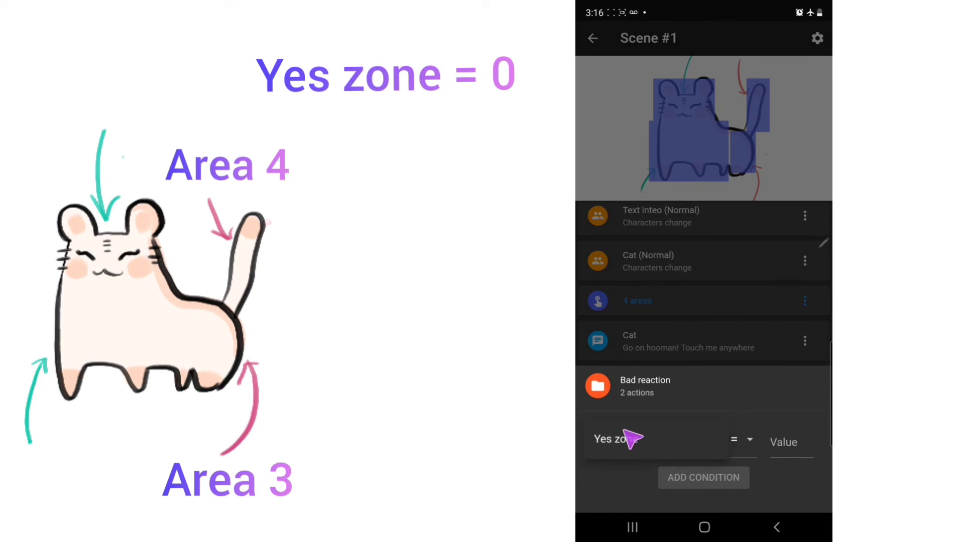
pyautogui.click(782, 444)
pyautogui.click(672, 510)
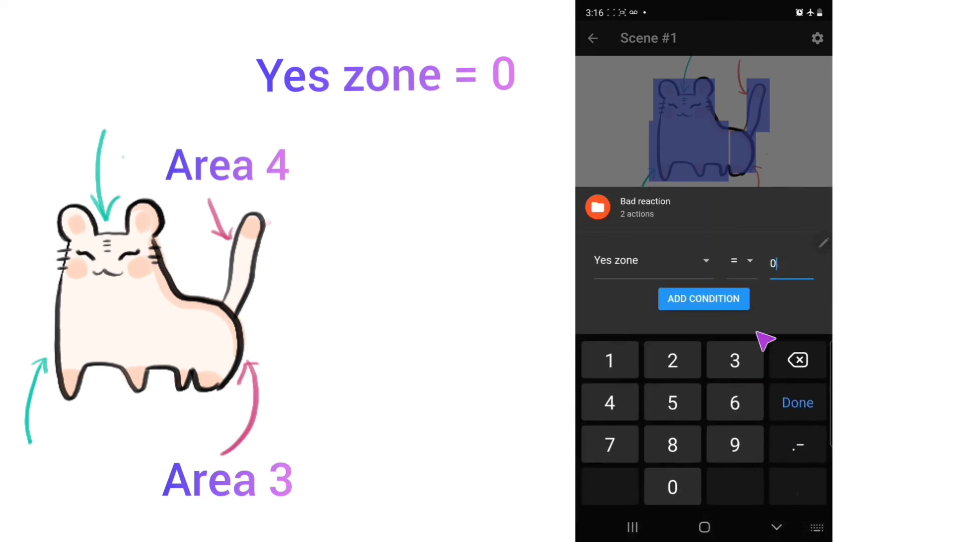
pyautogui.click(734, 303)
# Step: Close the condition editor to return to Scene #1's action list
pyautogui.click(779, 314)
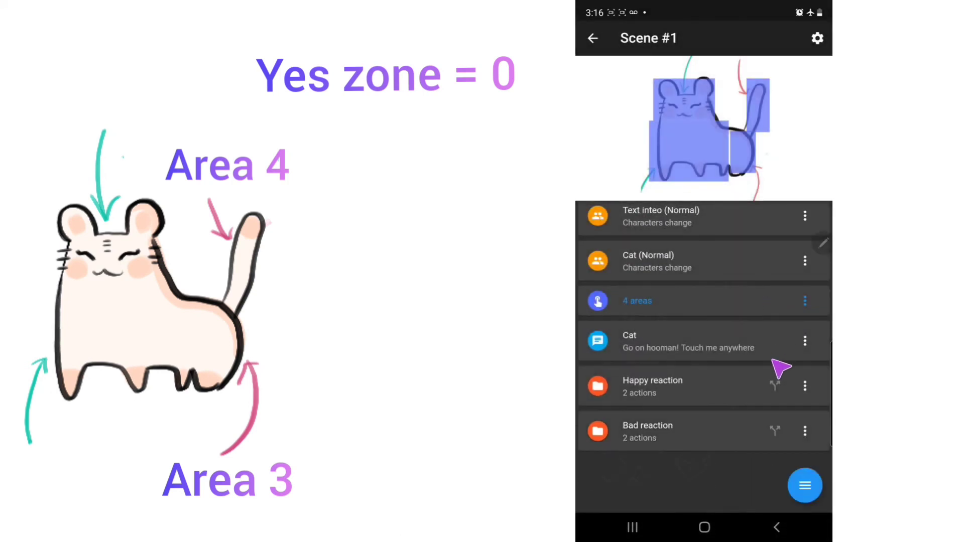